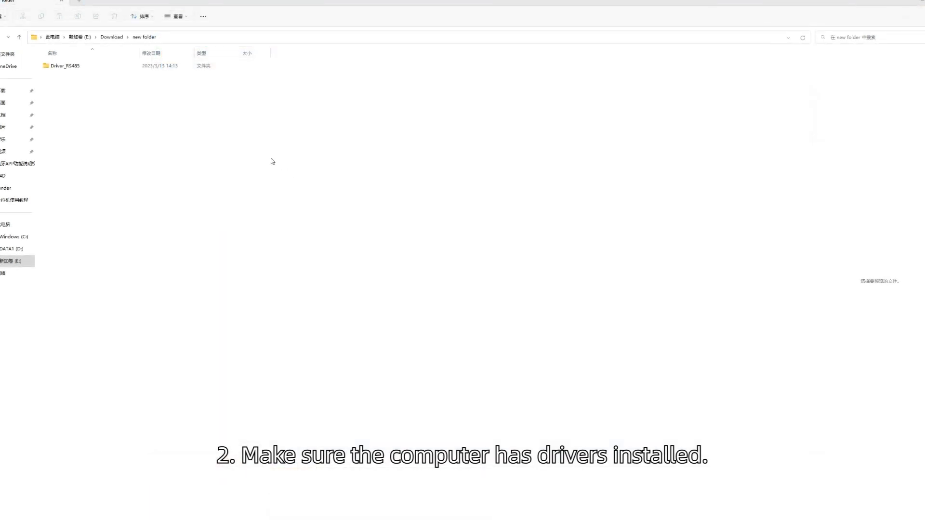
Run CH34x_Install_Windows_v3_4 from Driver_RS485 to install the USB-SERIAL CH340 driver.
{"action": "double_click", "coordinate": [133, 68]}
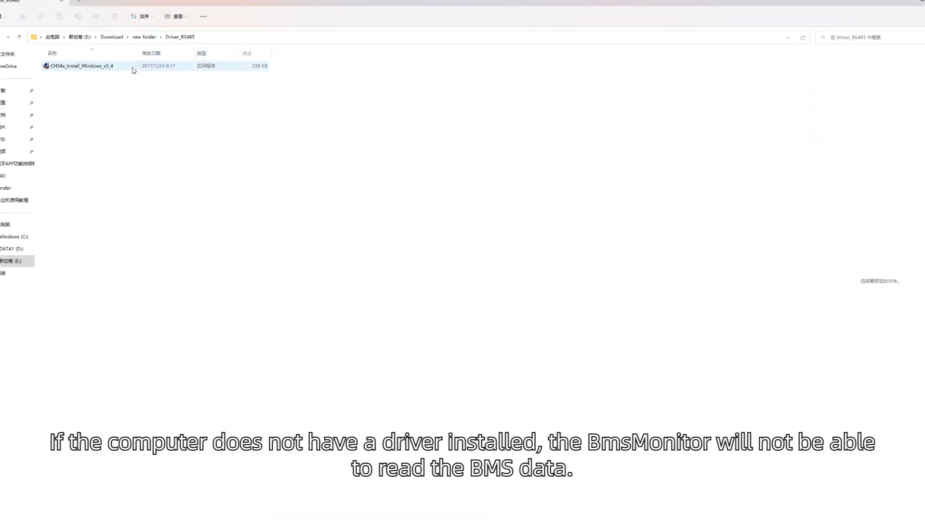
{"action": "double_click", "coordinate": [133, 70]}
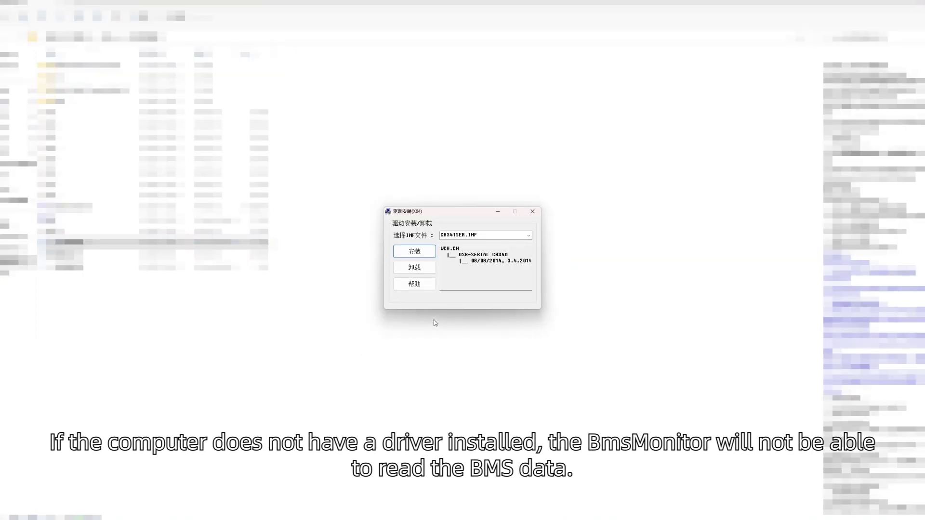
{"action": "left_click", "coordinate": [425, 255]}
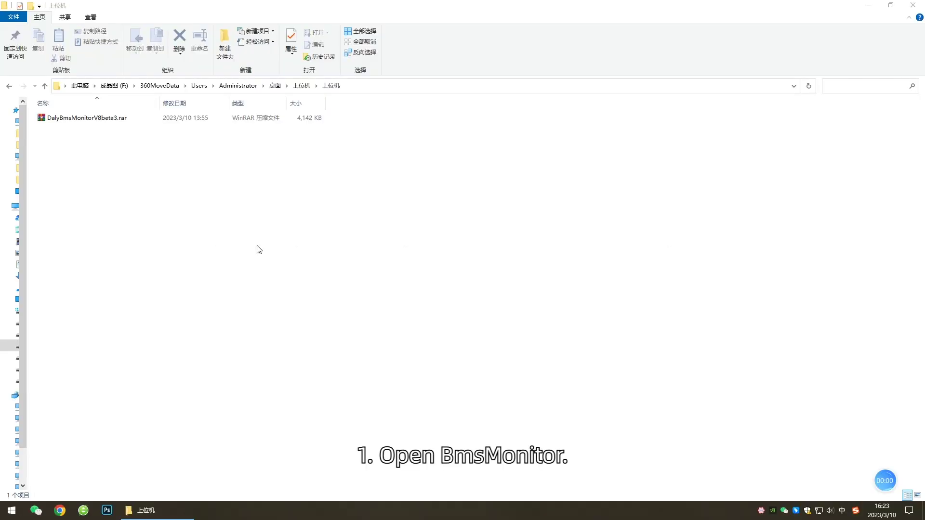
Extract DalyBmsMonitorV8beta3.rar into the current folder.
{"action": "left_click", "coordinate": [71, 123]}
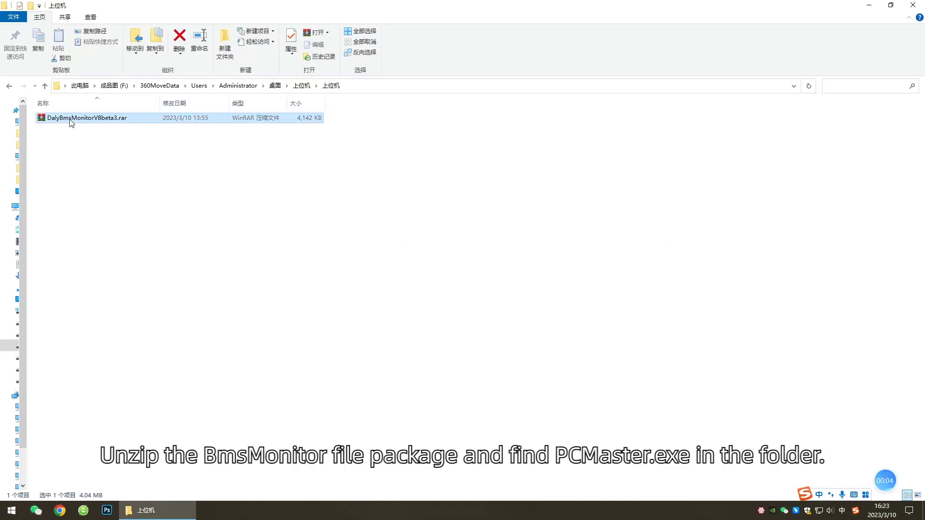
{"action": "right_click", "coordinate": [72, 124]}
{"action": "left_click", "coordinate": [92, 177]}
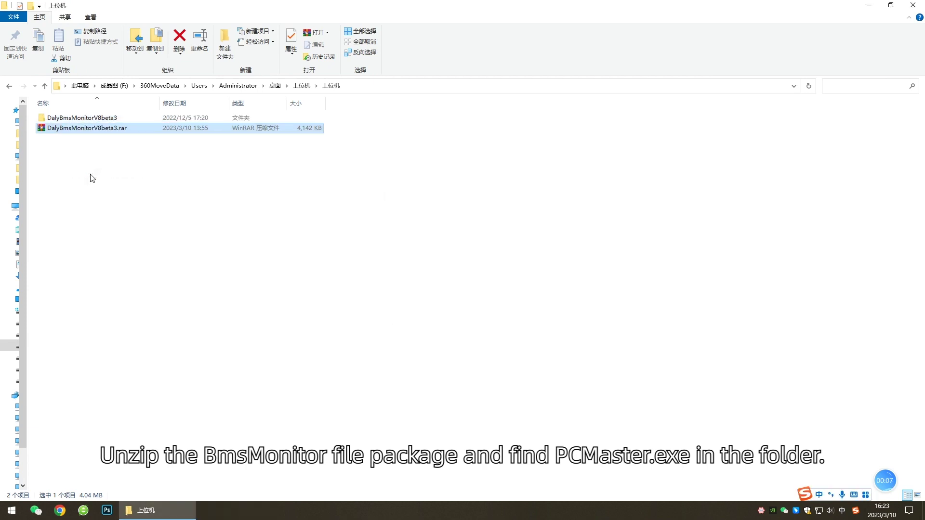
Launch PCMaster.exe from the extracted DalyBmsMonitorV8beta3 folder.
{"action": "left_click", "coordinate": [94, 121]}
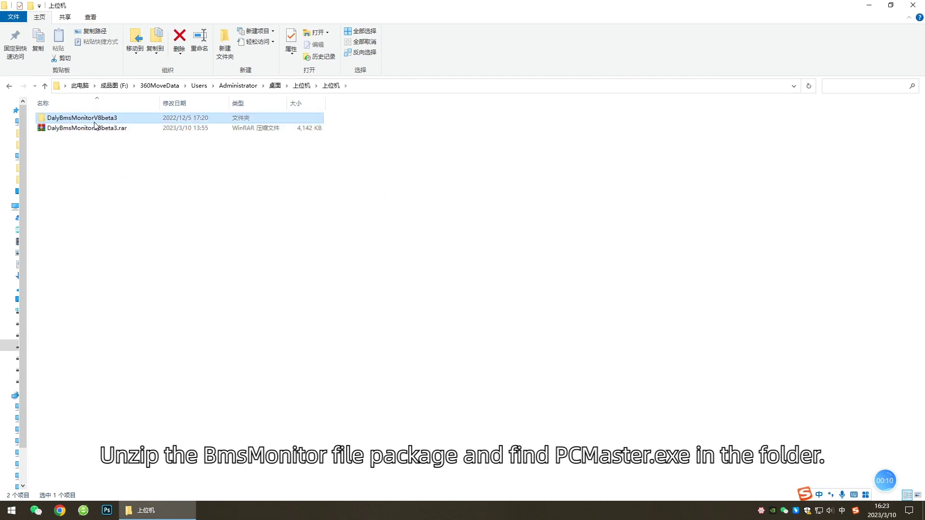
{"action": "double_click", "coordinate": [95, 120]}
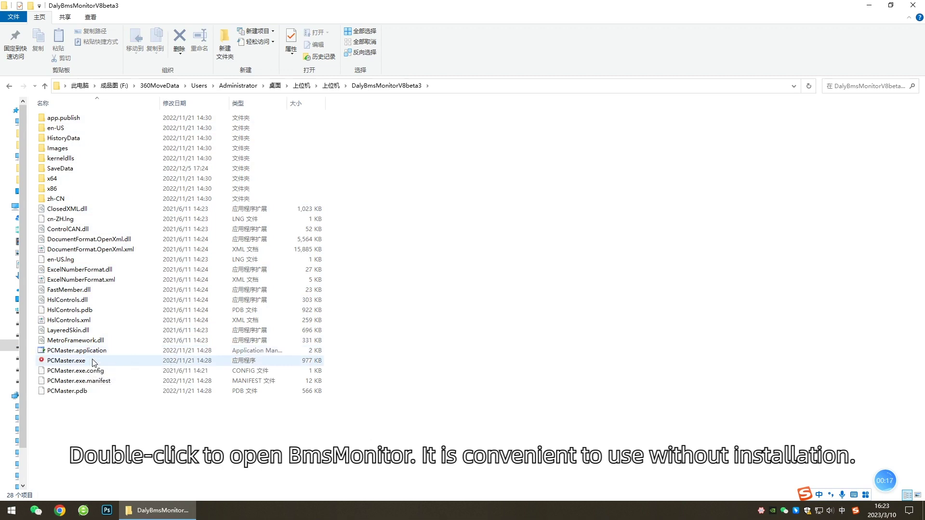
{"action": "double_click", "coordinate": [94, 361]}
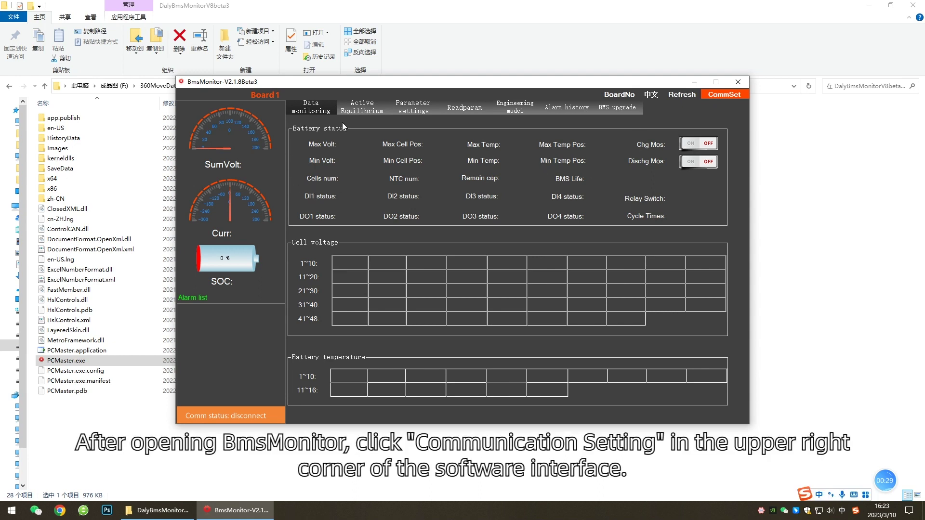
Open serial port COM4 at 9600 baud from CommSet to connect to the BMS.
{"action": "left_click", "coordinate": [726, 94]}
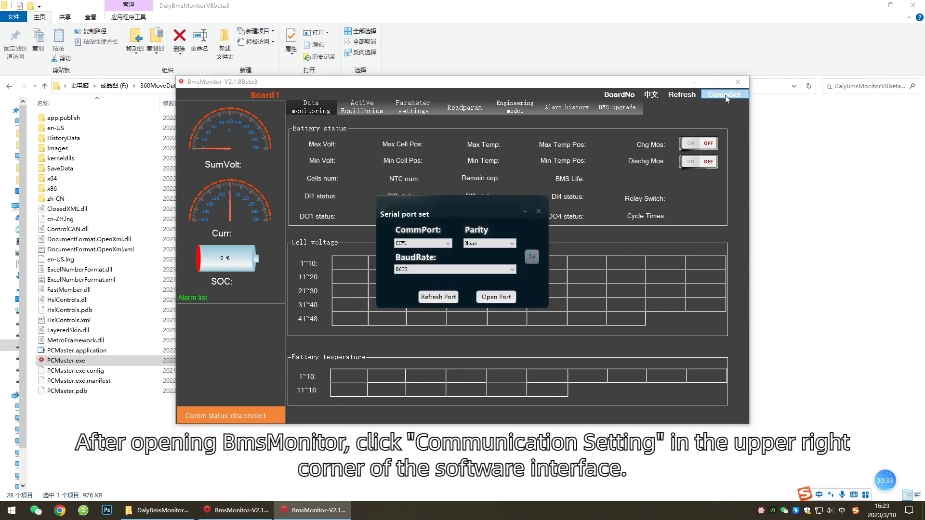
{"action": "left_click", "coordinate": [446, 244]}
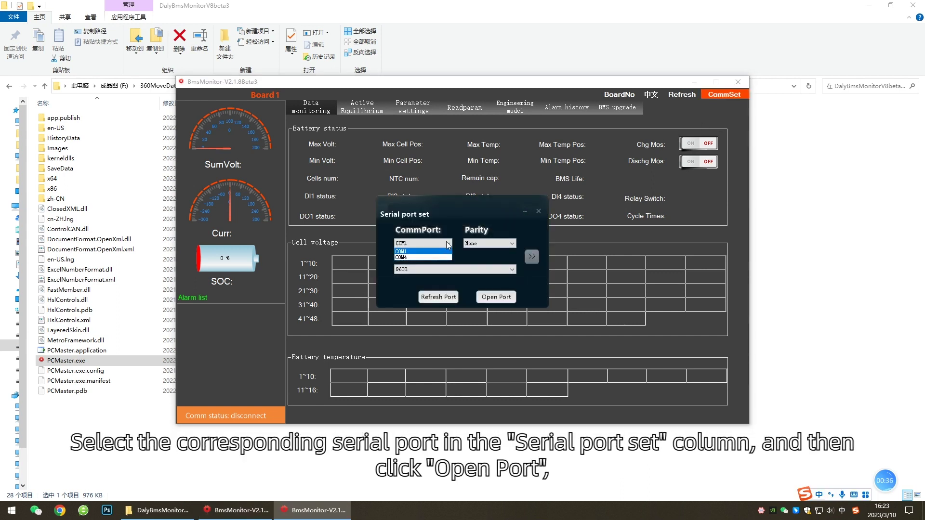
{"action": "left_click", "coordinate": [421, 258]}
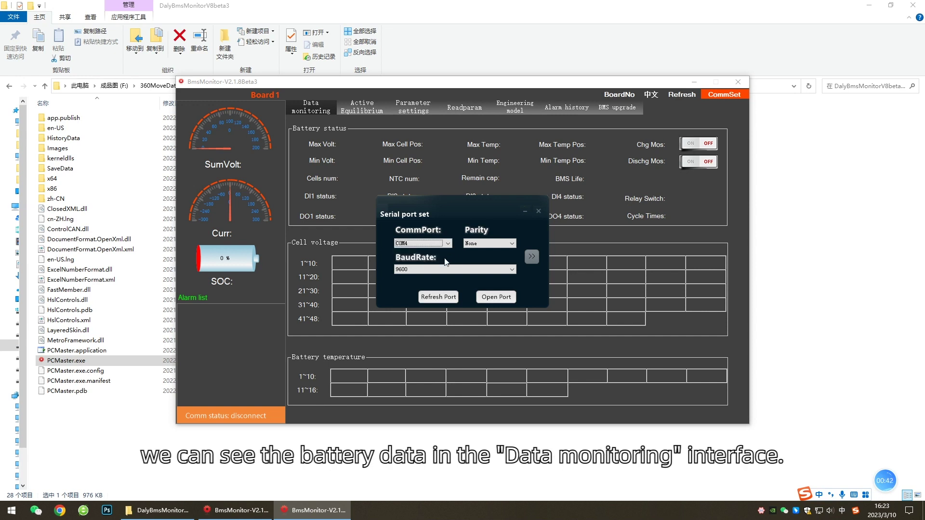
{"action": "left_click", "coordinate": [495, 298]}
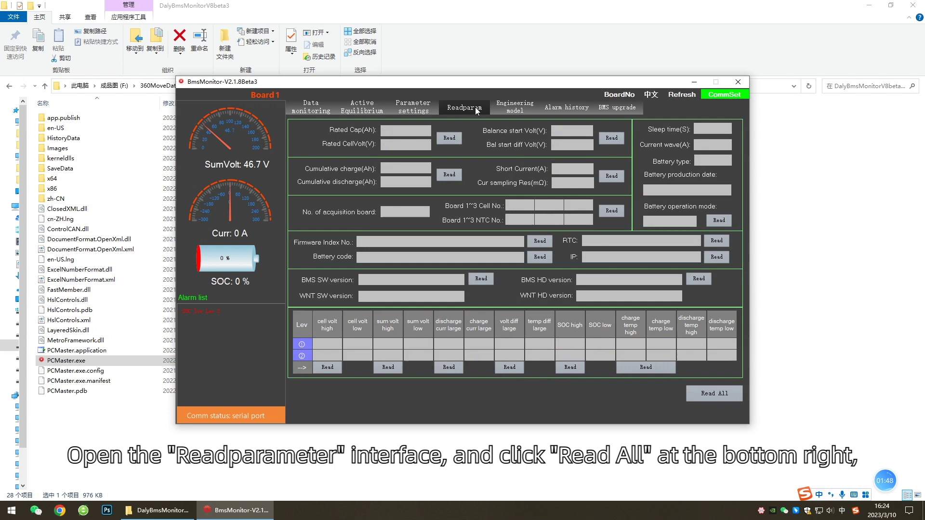
{"action": "left_click", "coordinate": [709, 395]}
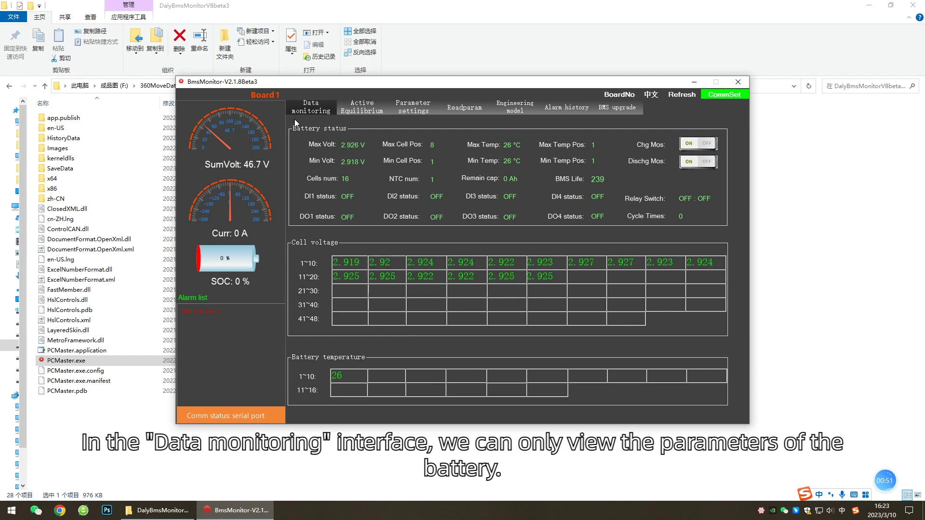
On the Parameter settings tab, use Set all and Quick Set to load defaults (30 Ah, 3.6 V).
{"action": "left_click", "coordinate": [412, 107]}
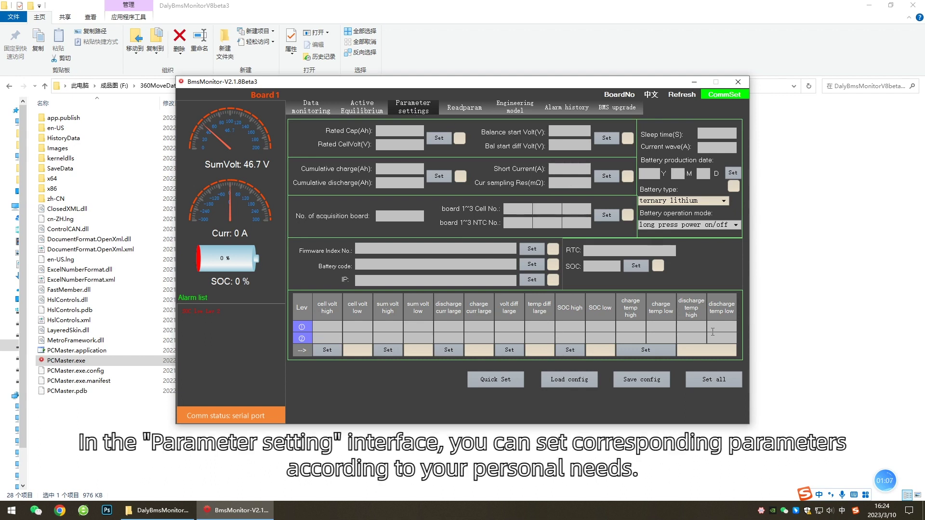
{"action": "left_click", "coordinate": [727, 383]}
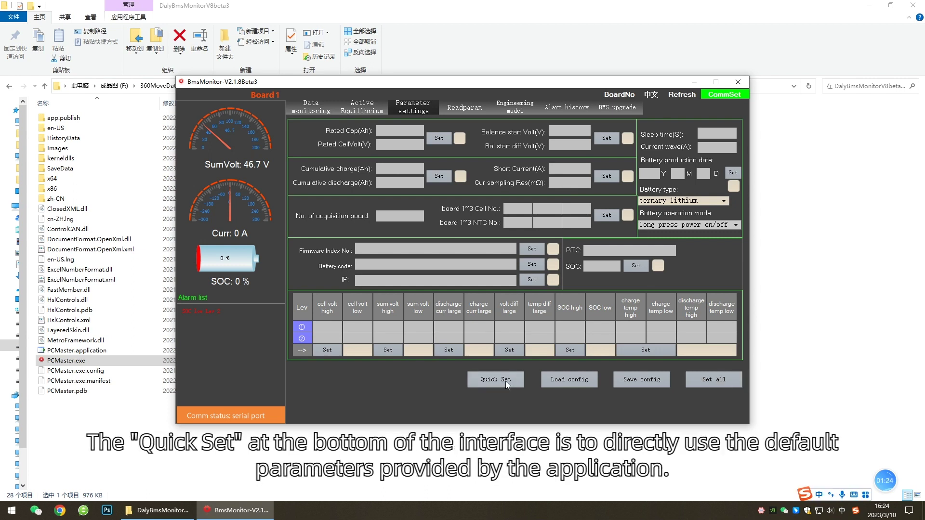
{"action": "left_click", "coordinate": [505, 380]}
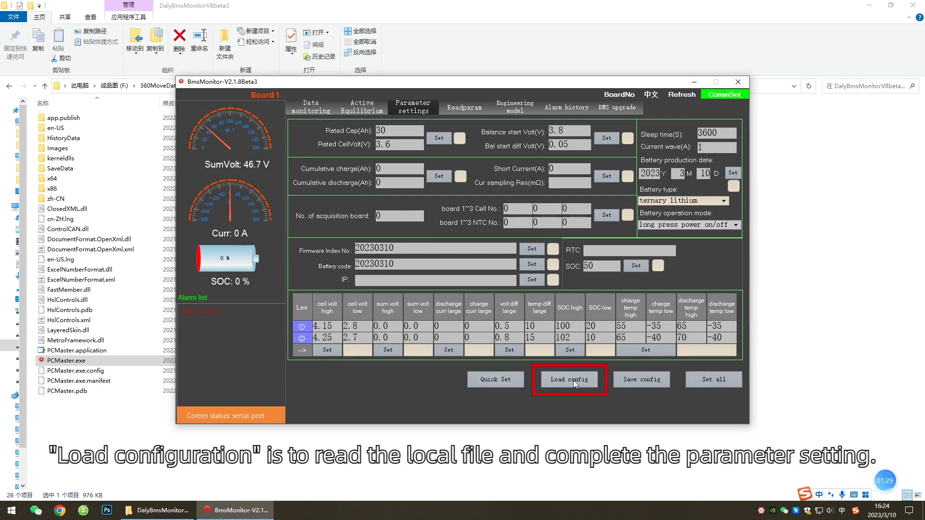
Cancel both the Load config and Save config file dialogs without loading or saving.
{"action": "left_click", "coordinate": [573, 380]}
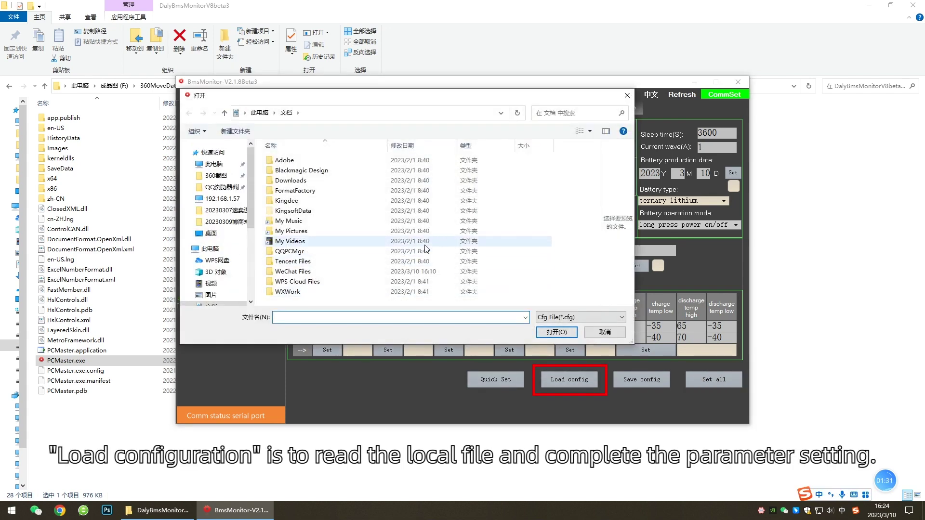
{"action": "left_click", "coordinate": [596, 332]}
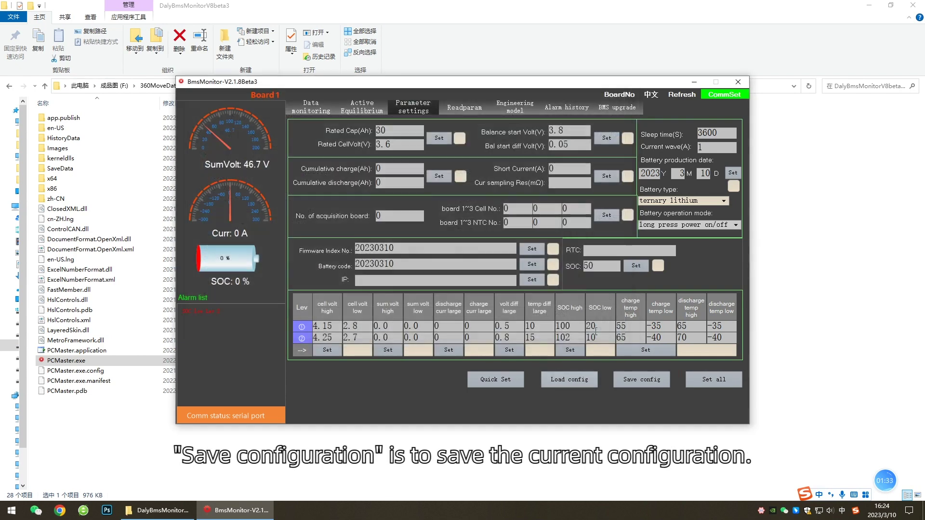
{"action": "left_click", "coordinate": [657, 383]}
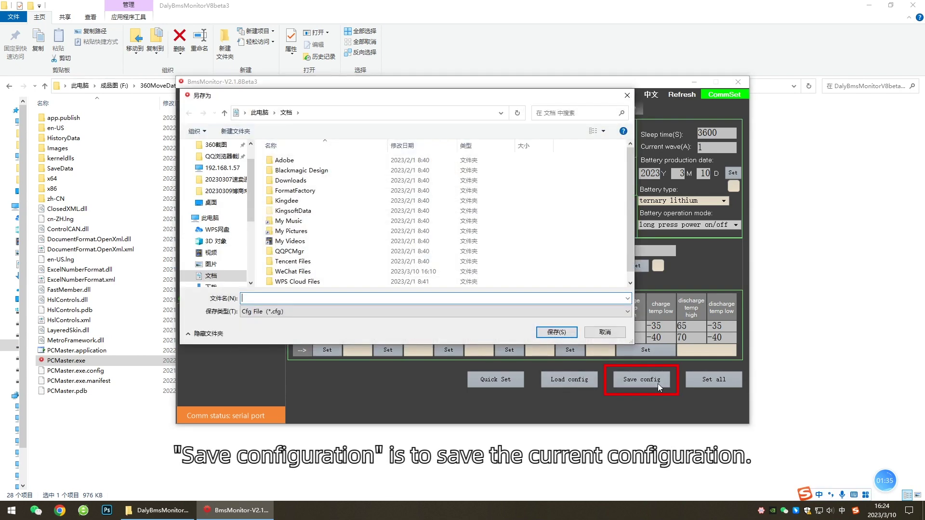
{"action": "left_click", "coordinate": [604, 333]}
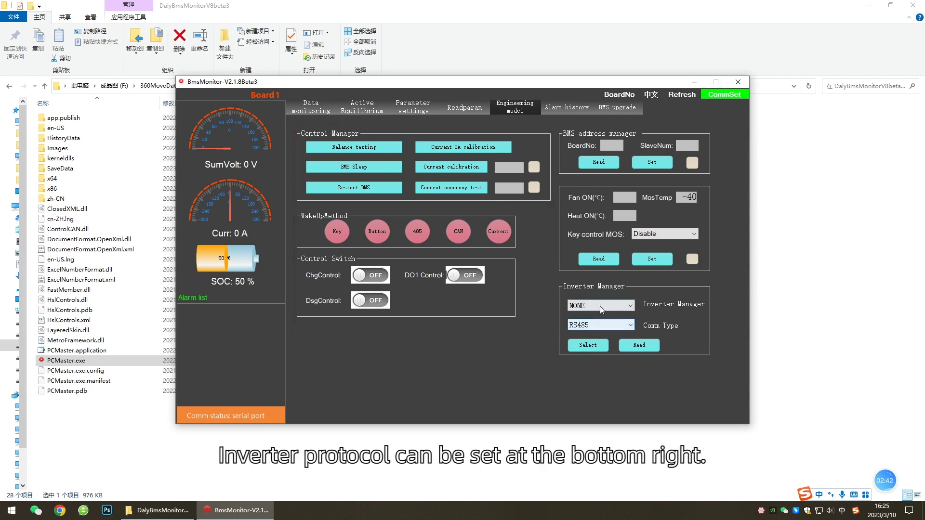
In Inverter Manager, read the current protocol, then select and apply PYLON.
{"action": "left_click", "coordinate": [599, 305]}
{"action": "left_click", "coordinate": [599, 324]}
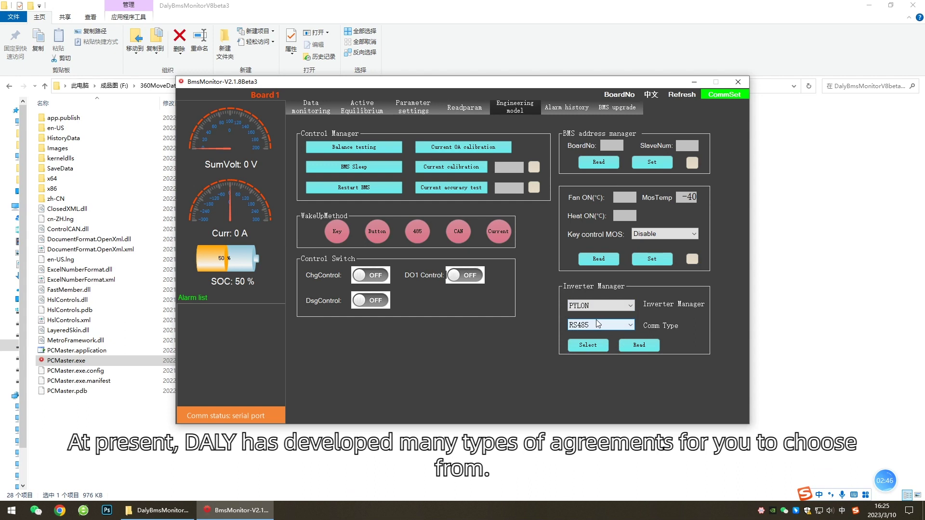
{"action": "left_click", "coordinate": [638, 345]}
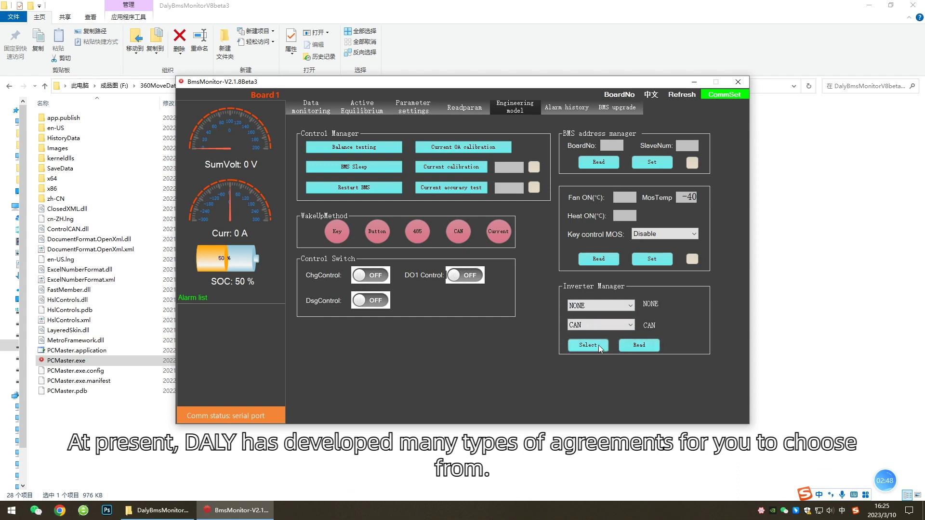
{"action": "left_click", "coordinate": [616, 305]}
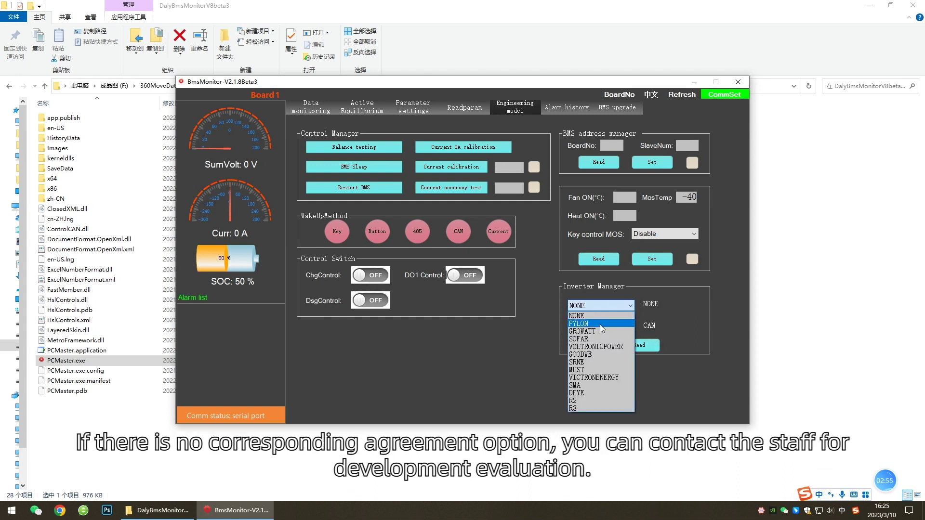
{"action": "left_click", "coordinate": [601, 324]}
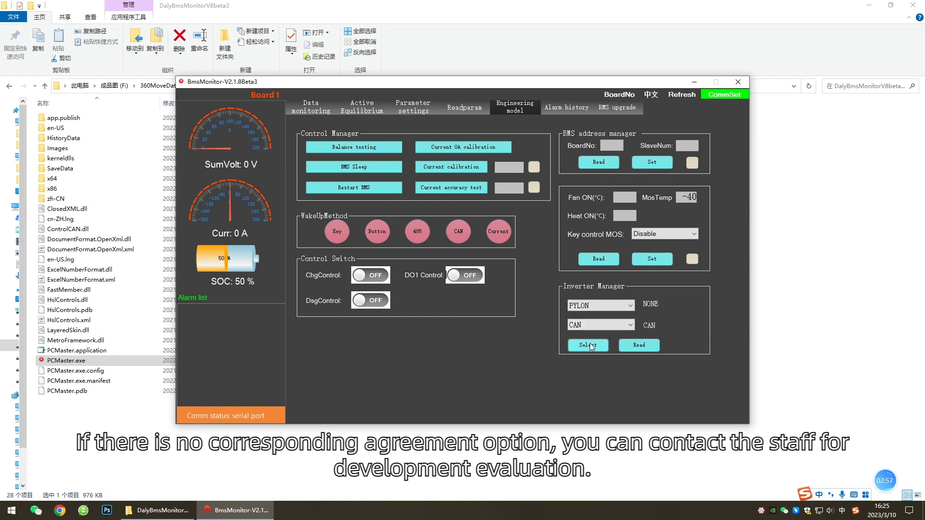
{"action": "left_click", "coordinate": [588, 345]}
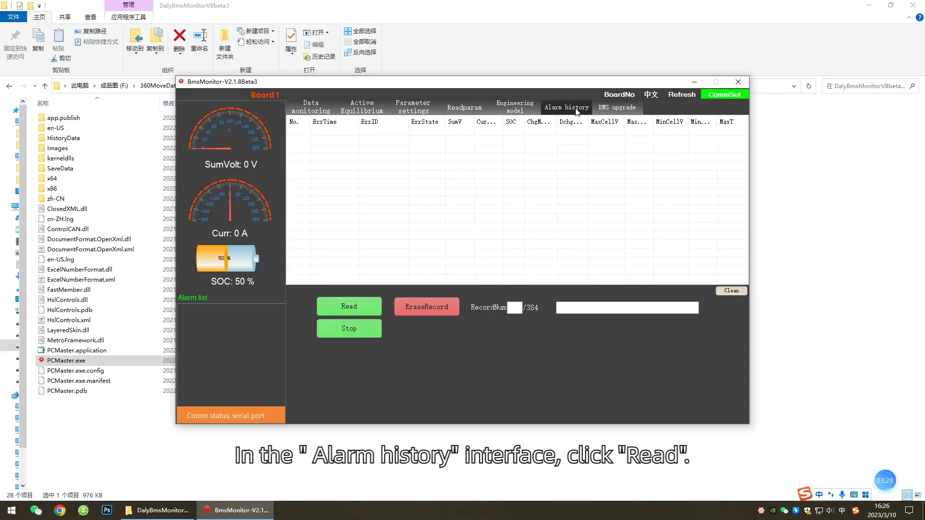
Read the alarm records, stop, clean the table, and read the records again.
{"action": "left_click", "coordinate": [355, 305]}
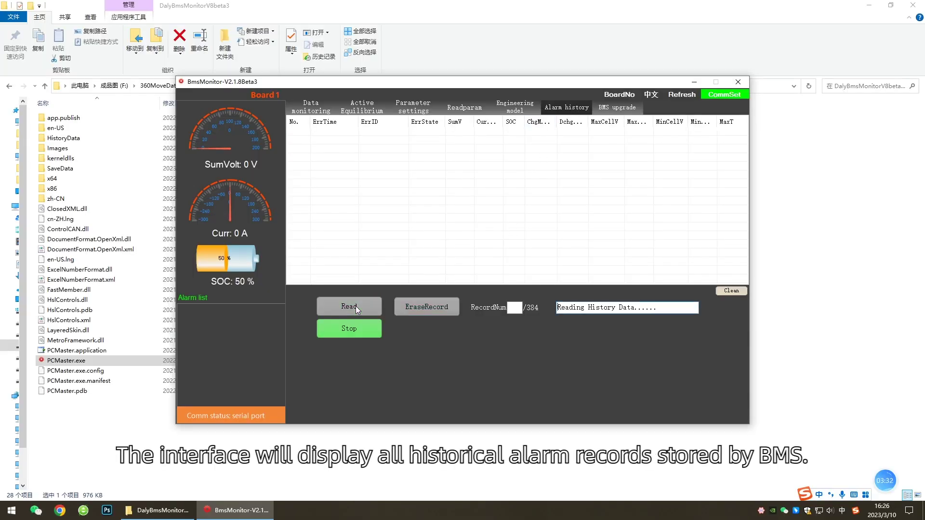
{"action": "left_click", "coordinate": [361, 331]}
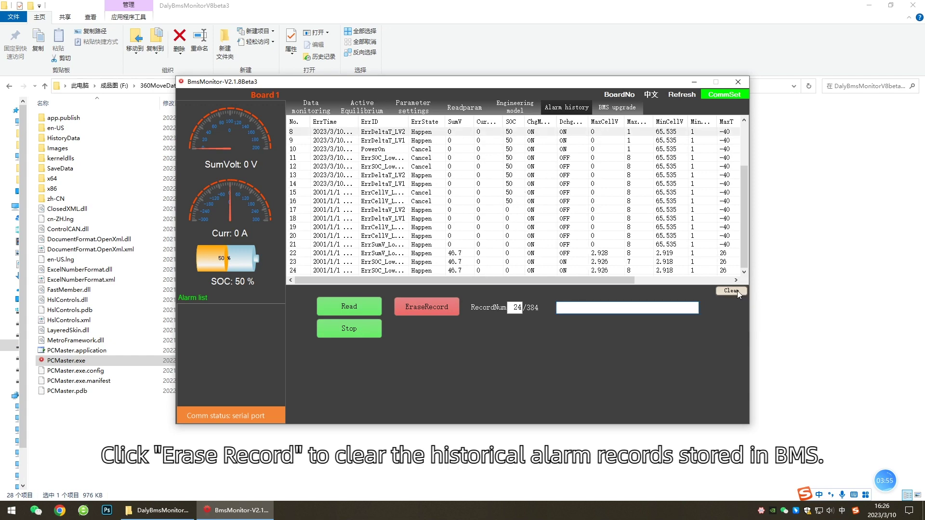
{"action": "left_click", "coordinate": [737, 291]}
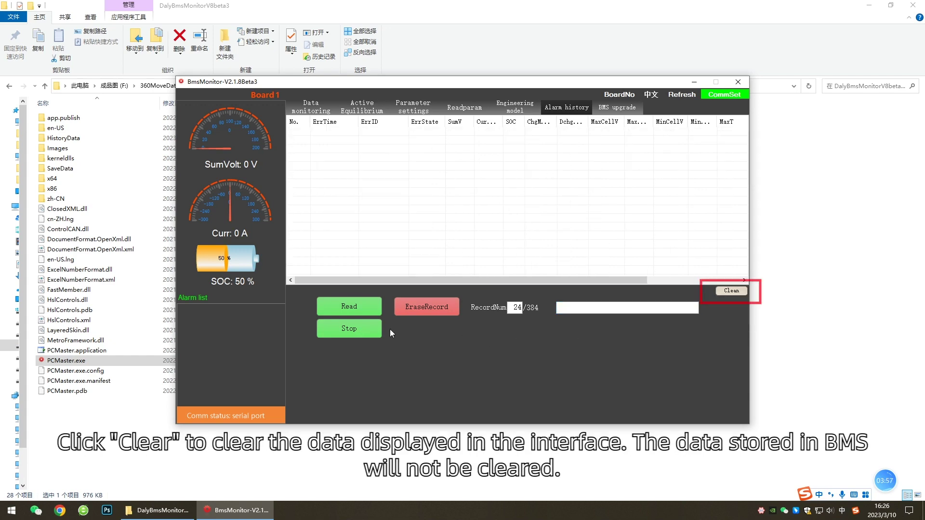
{"action": "left_click", "coordinate": [350, 304]}
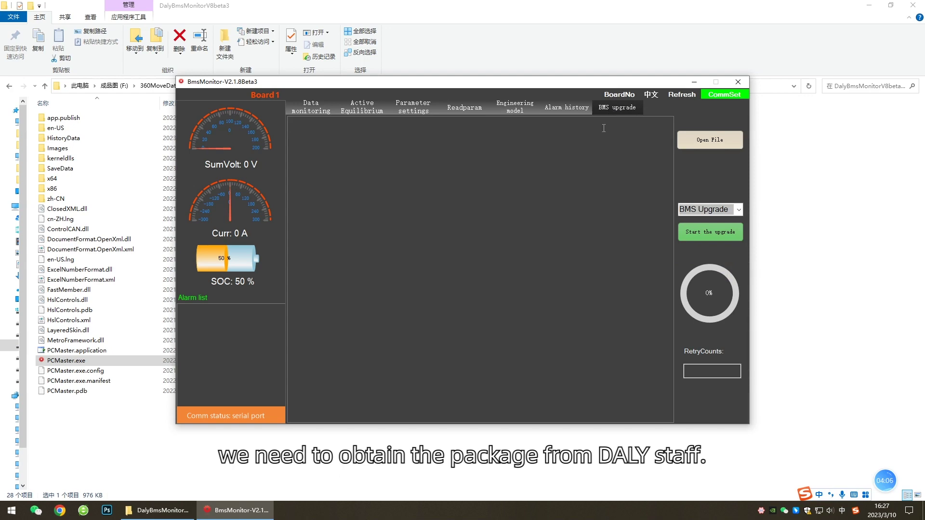
Cancel the upgrade file picker, try Start the upgrade, and confirm the missing-file notice with Yes.
{"action": "left_click", "coordinate": [722, 142]}
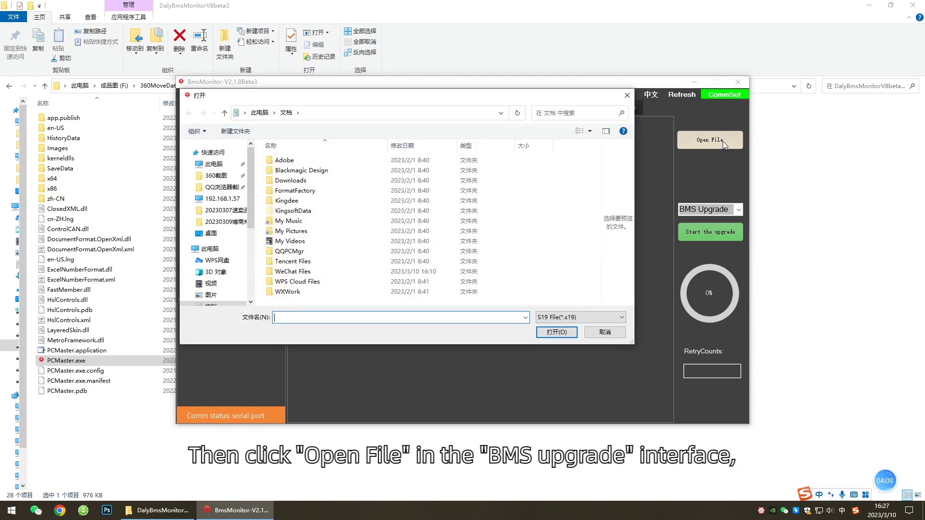
{"action": "left_click", "coordinate": [606, 334]}
{"action": "left_click", "coordinate": [724, 236]}
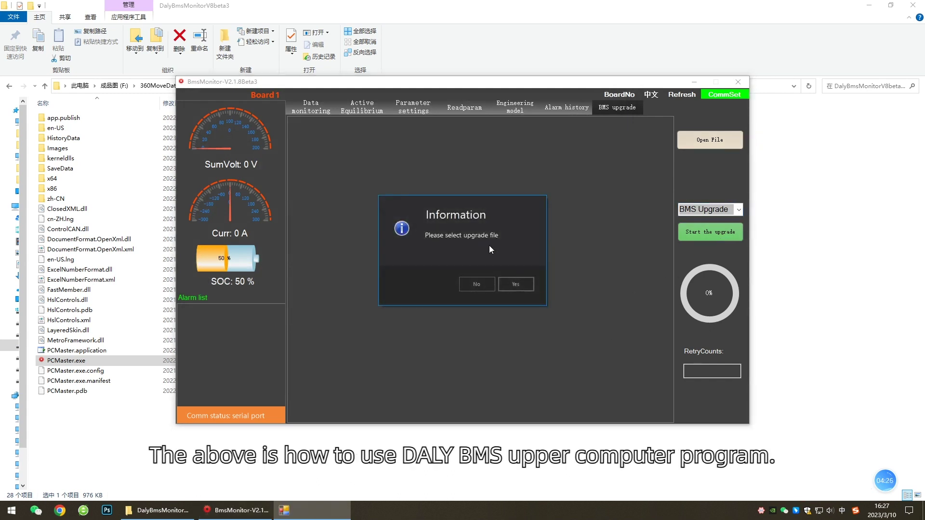
{"action": "left_click", "coordinate": [515, 285]}
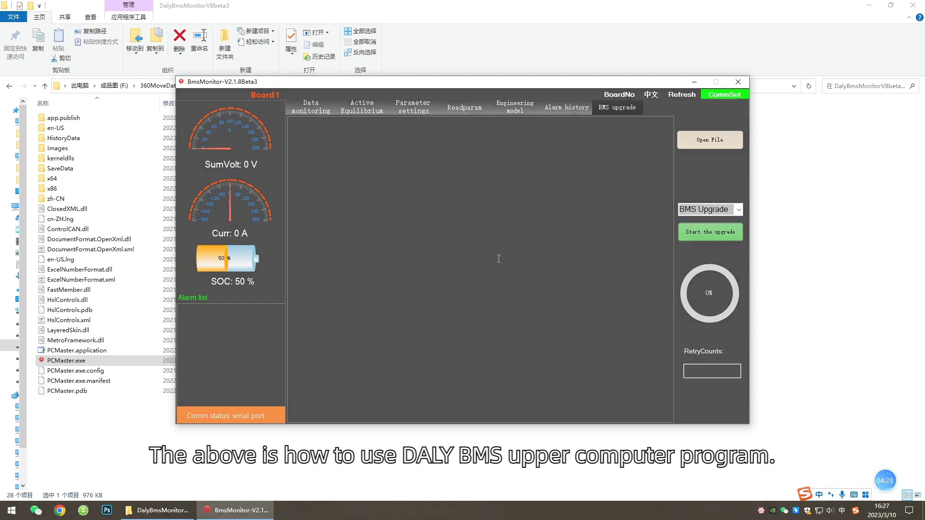